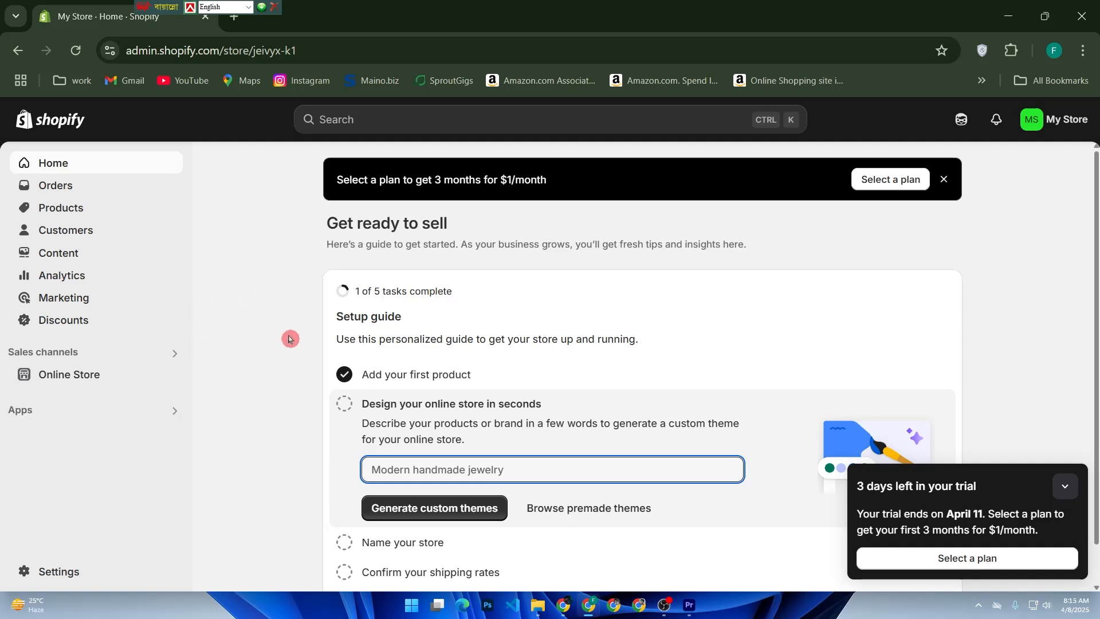
Look over the Online Store themes, including the Dawn theme's further actions, and the store preferences
click(83, 382)
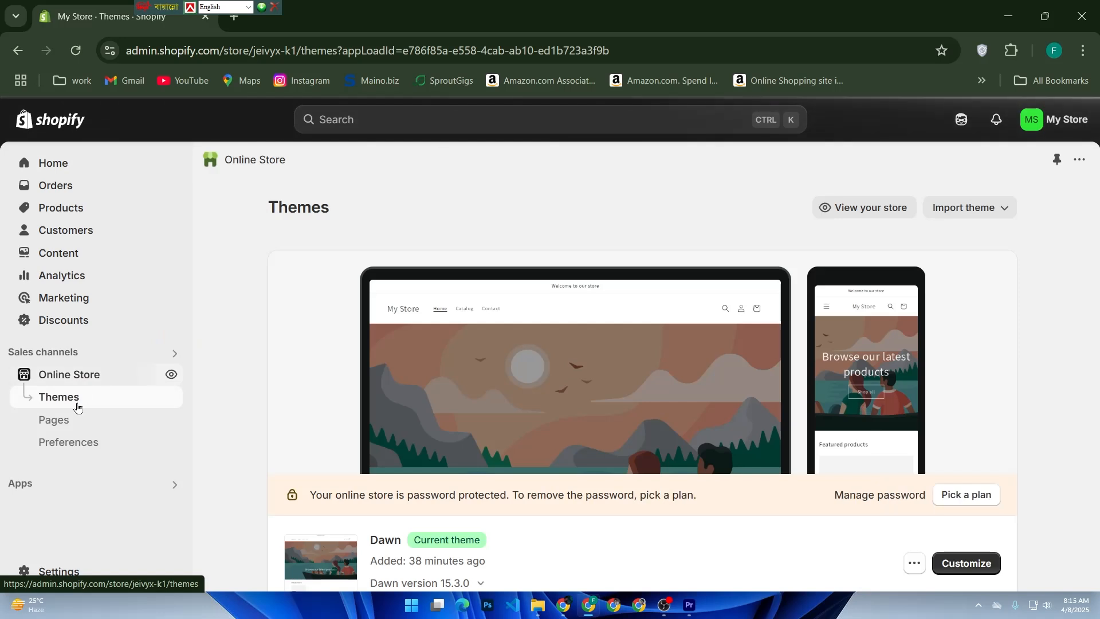
click(392, 304)
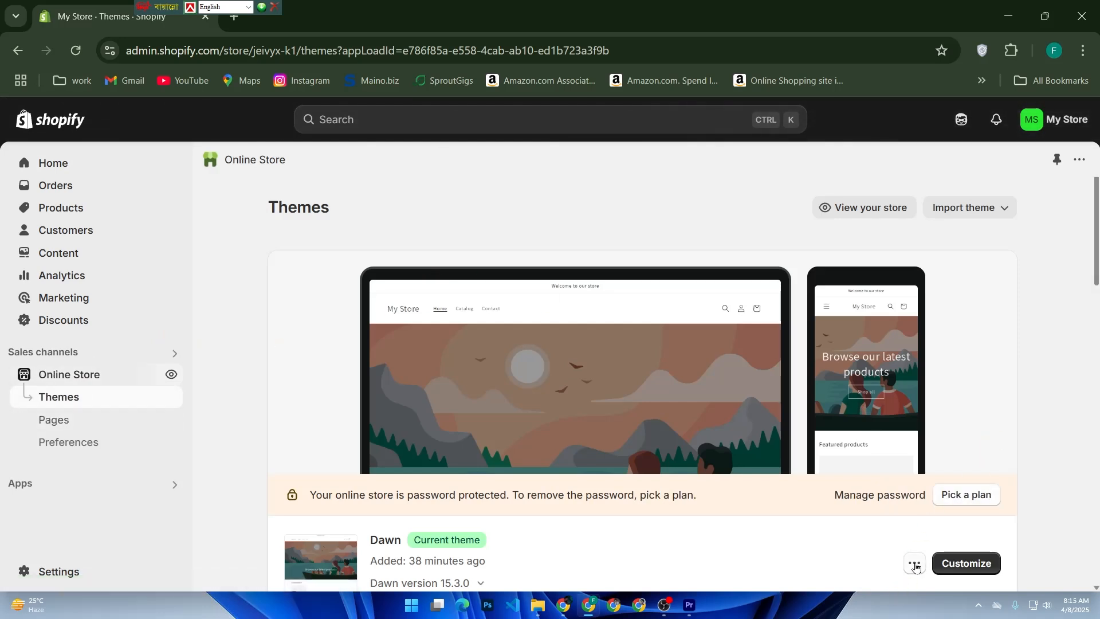
scroll(899, 556, down, 2)
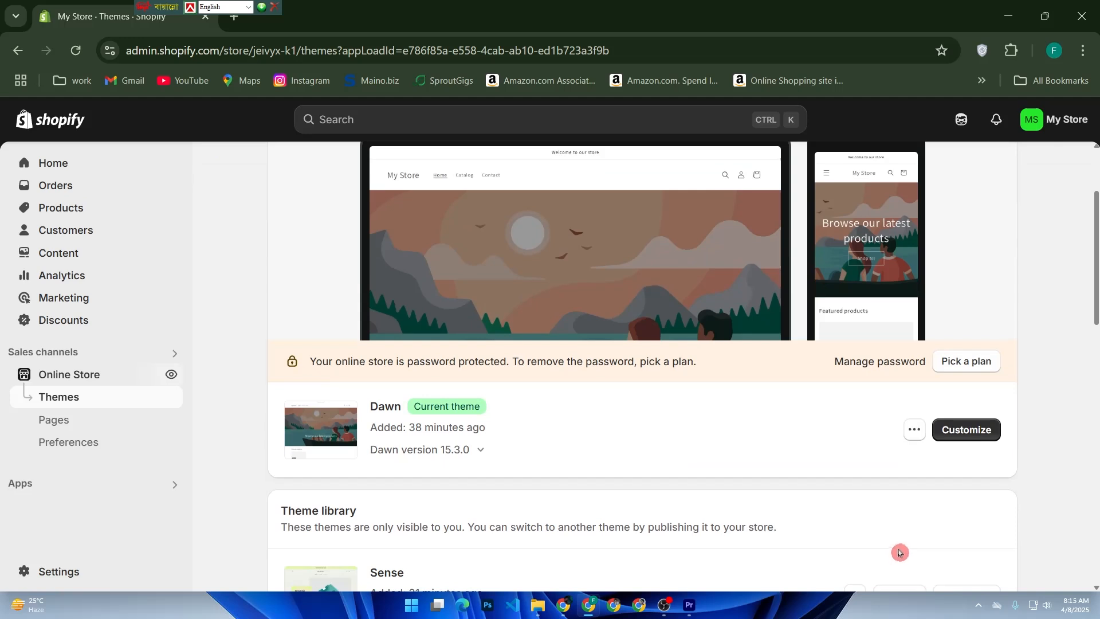
click(906, 438)
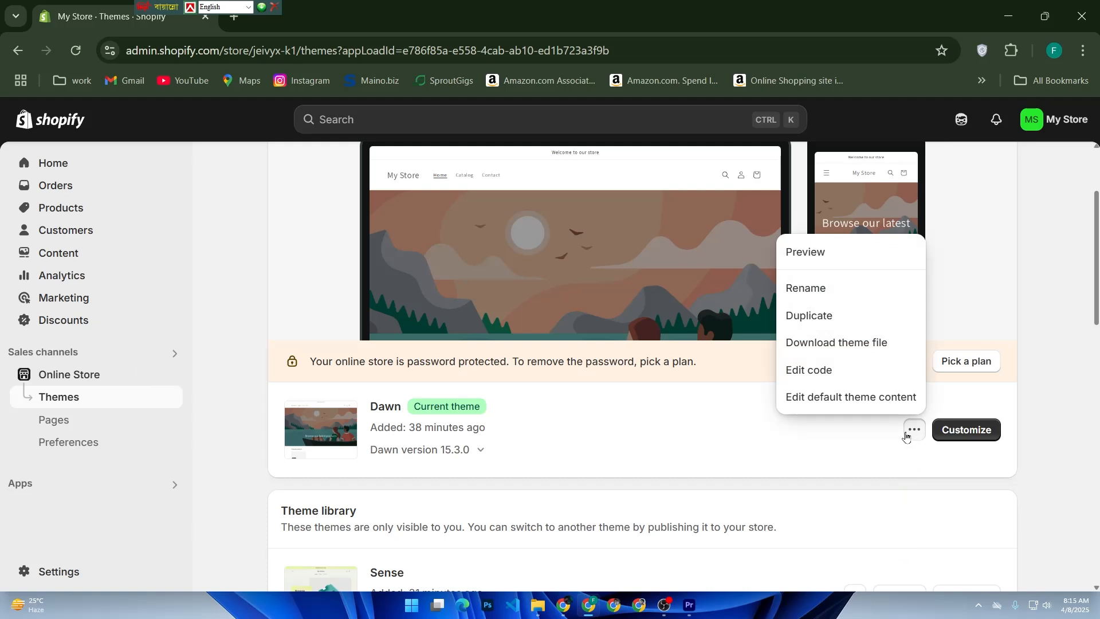
click(68, 442)
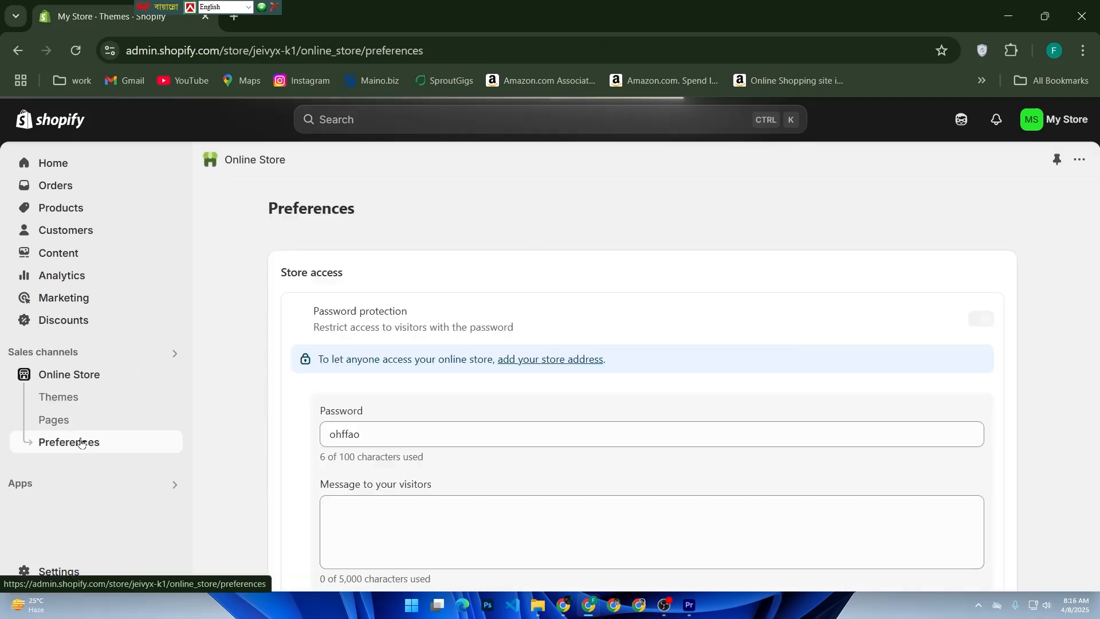
scroll(818, 261, down, 9)
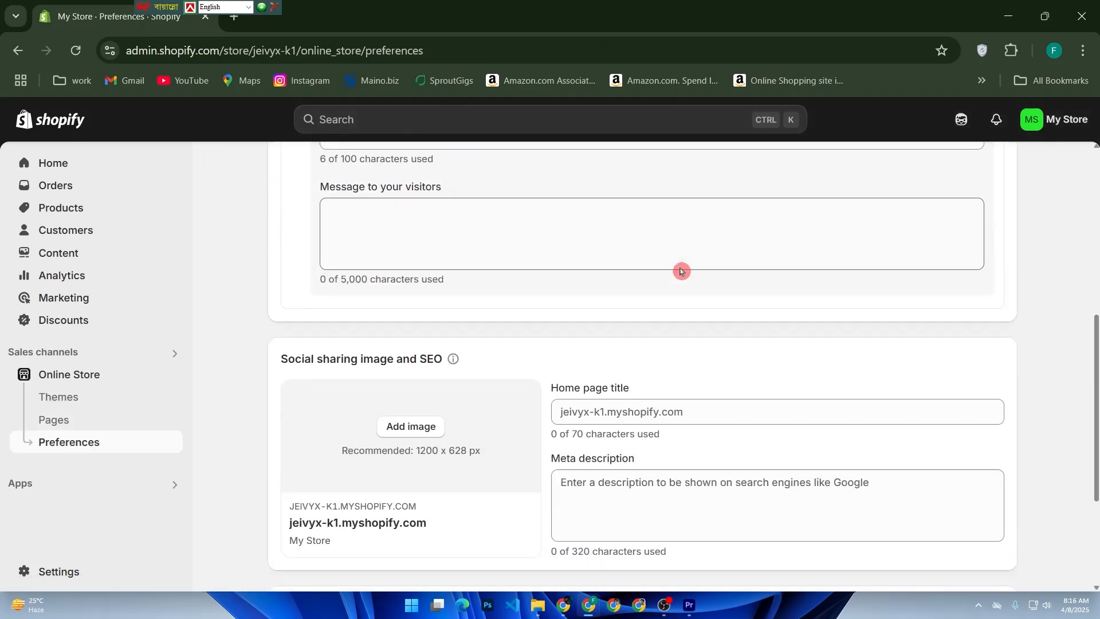
Return to the store's themes and open the current Dawn theme for customization
click(77, 395)
scroll(613, 420, down, 5)
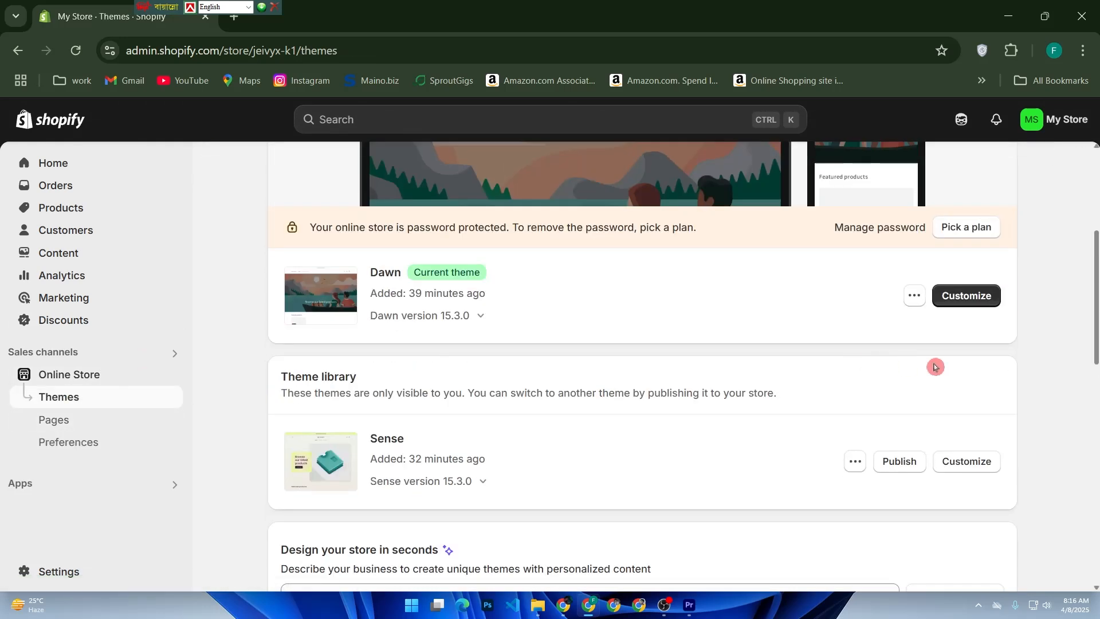
click(984, 298)
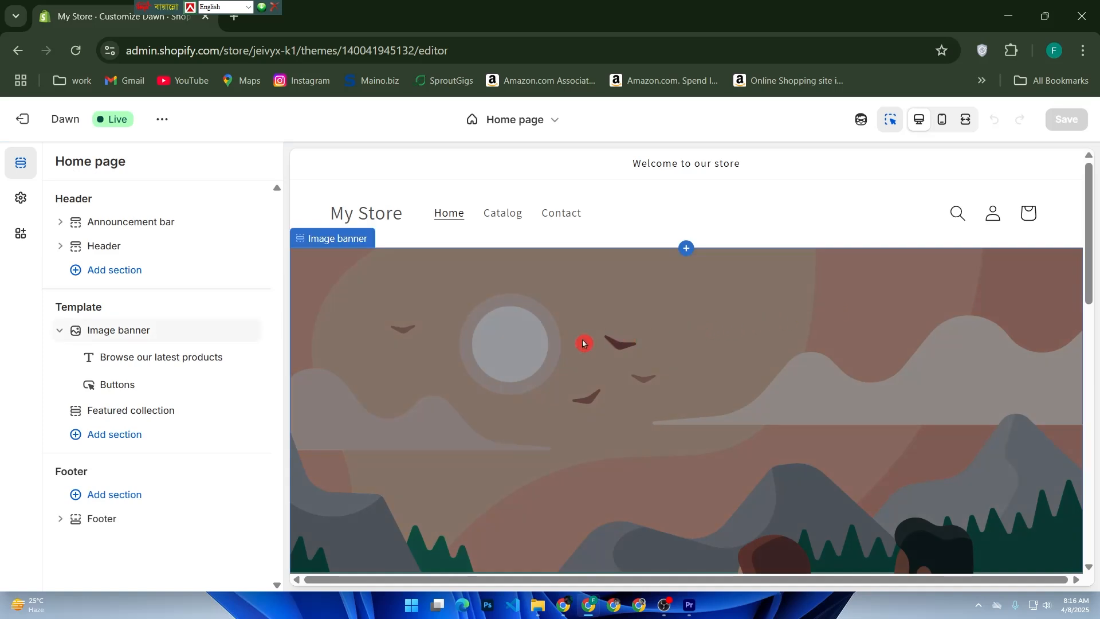
Look through the home page preview from the image banner to the footer, and check the theme settings
scroll(583, 343, down, 10)
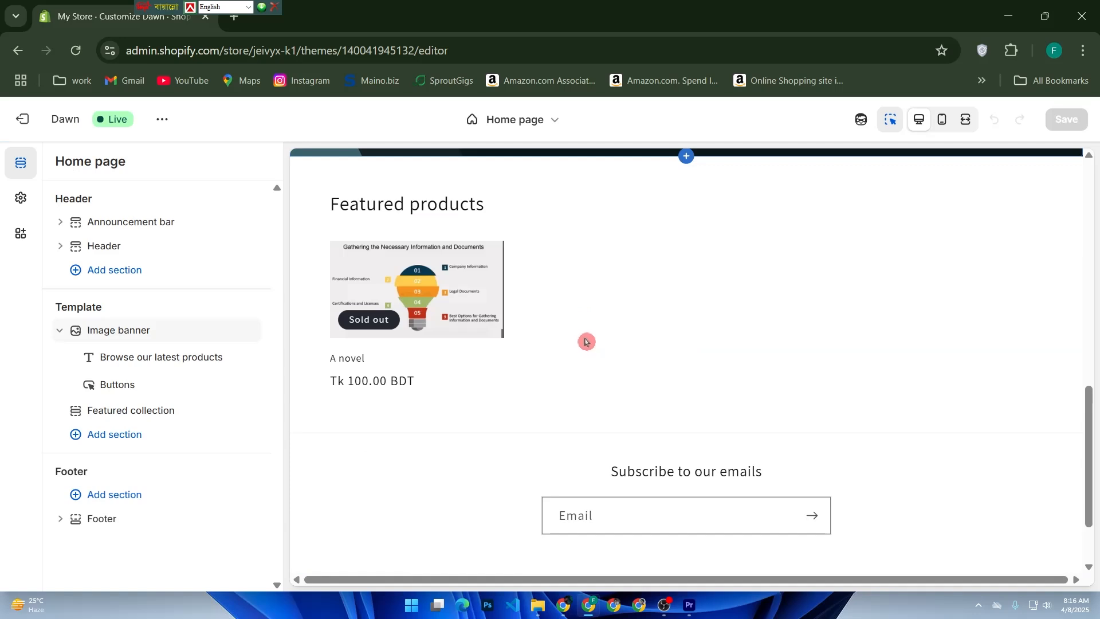
scroll(584, 341, down, 2)
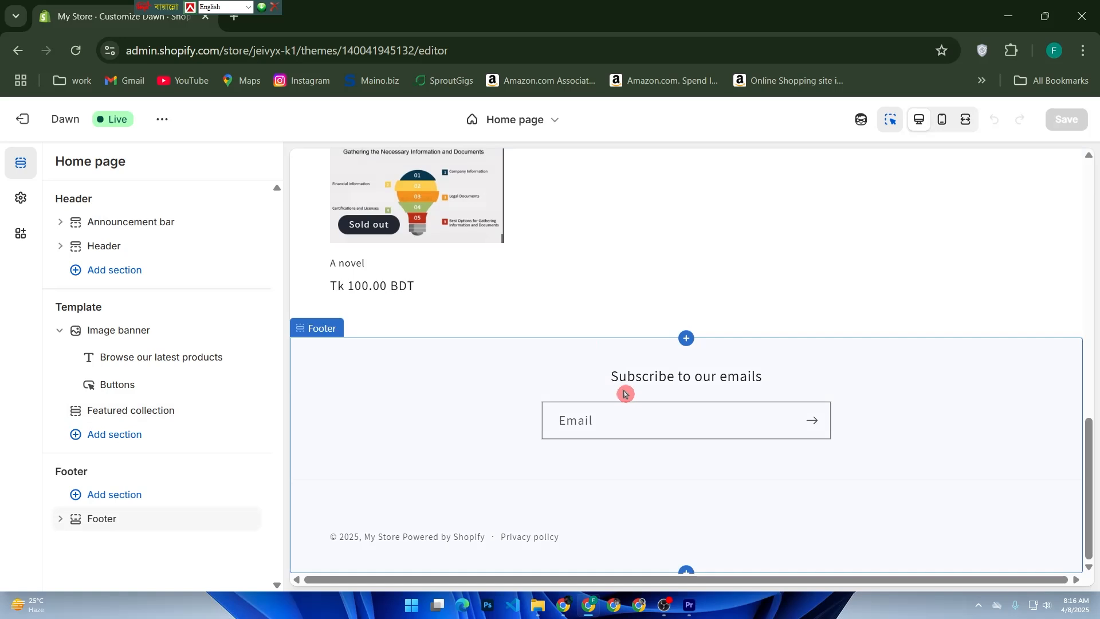
scroll(321, 297, up, 10)
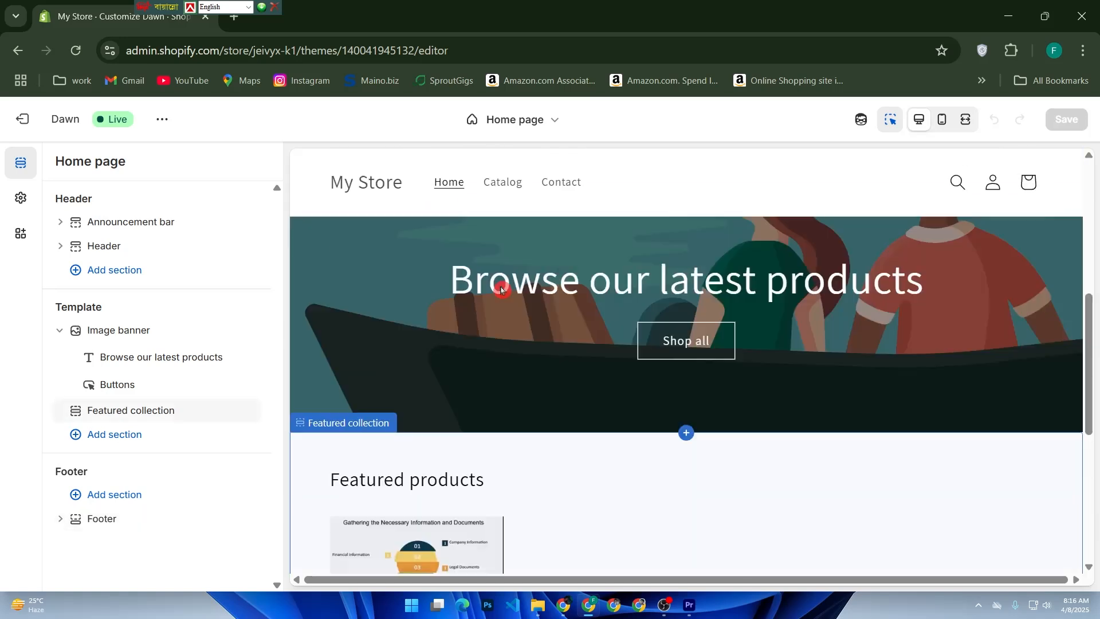
click(19, 199)
click(20, 162)
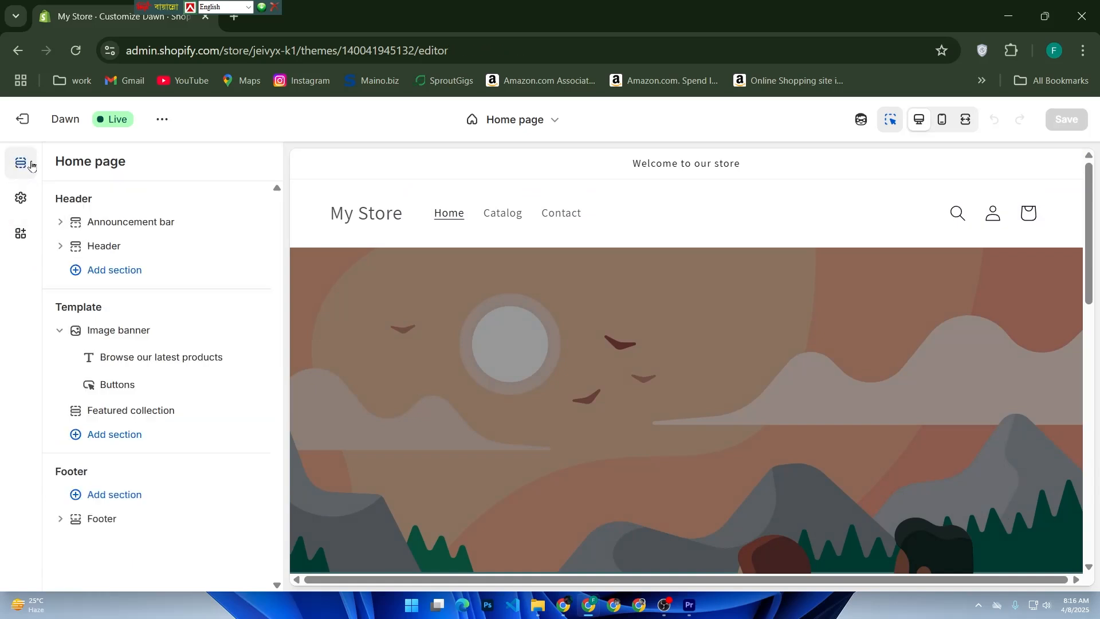
Start adding a section below the featured collection and search the available sections for "menu"
click(239, 433)
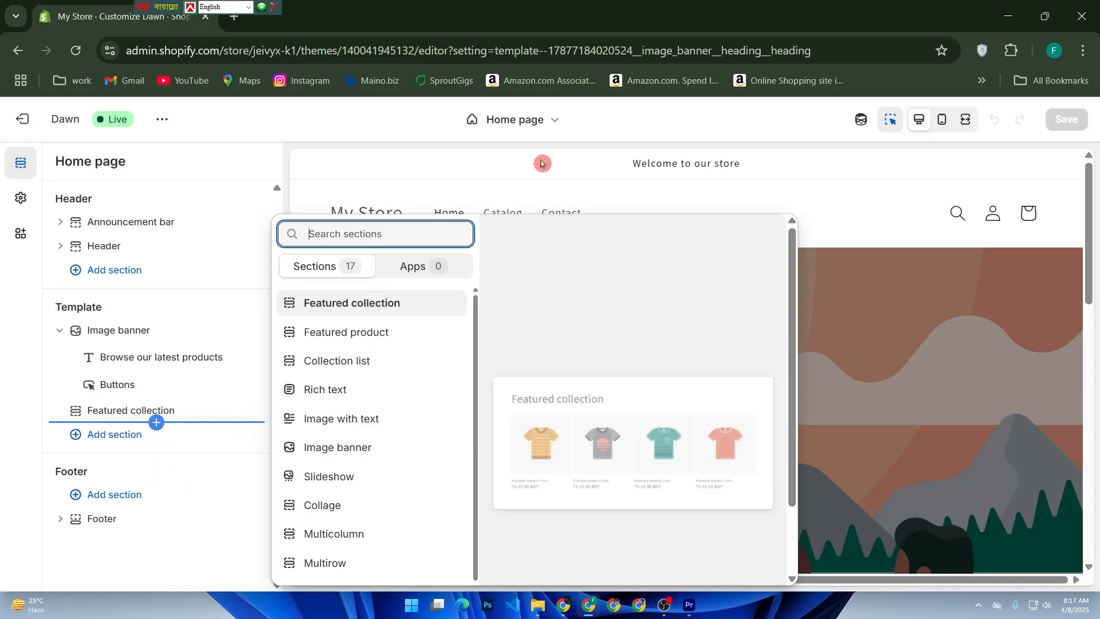
text(menu)
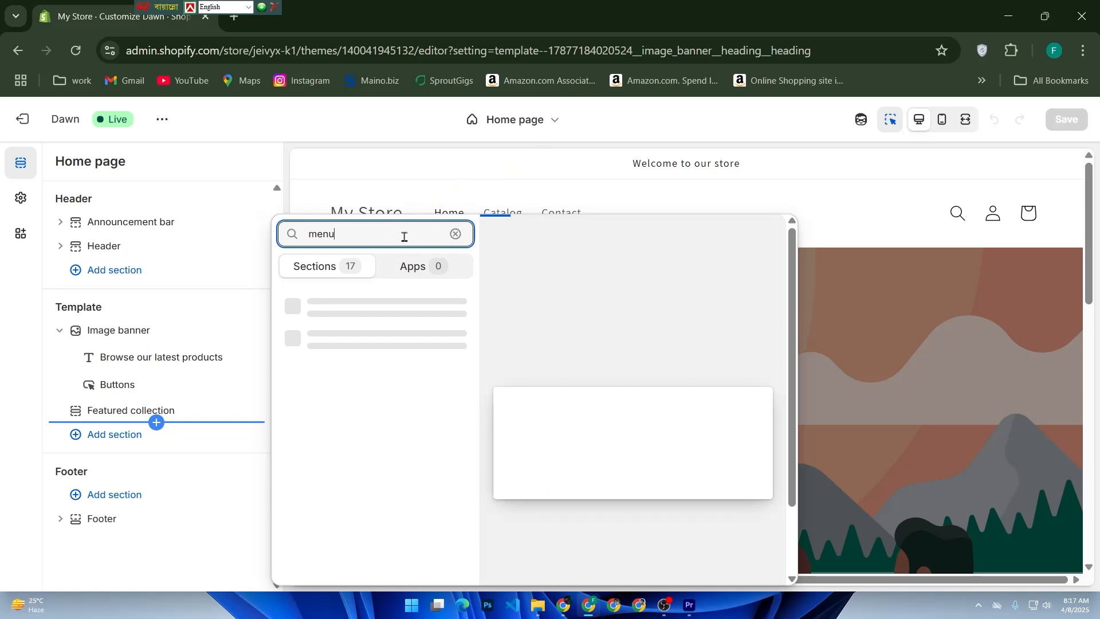
key(BackSpace)
key(BackSpace)
key(BackSpace)
key(BackSpace)
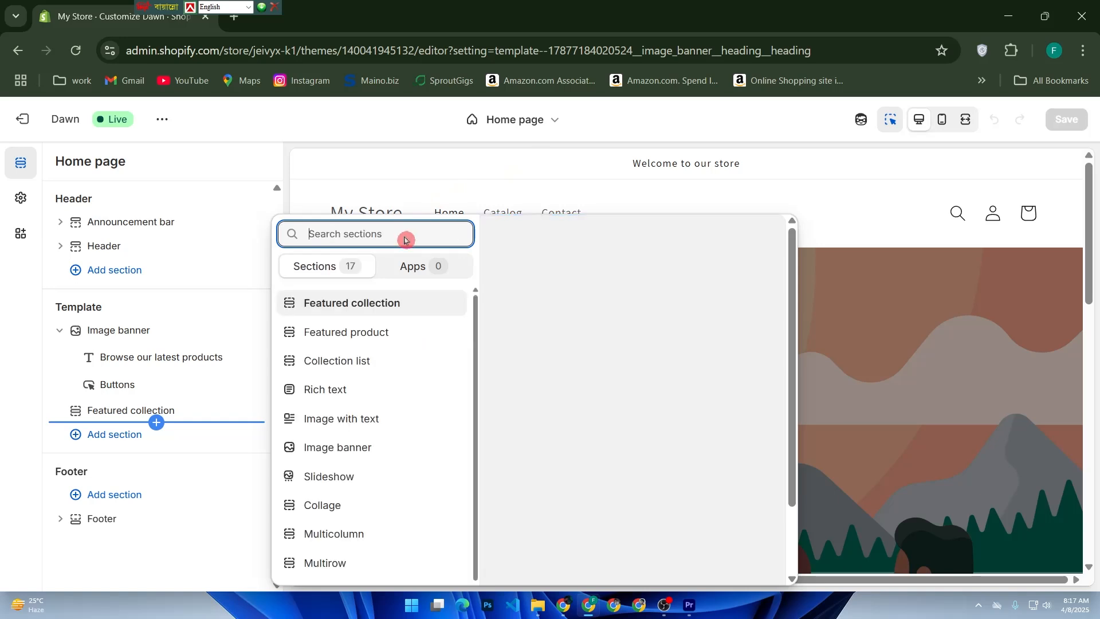
Add the Contact form section, found by searching for "contact", and open its heading for editing
text(contact)
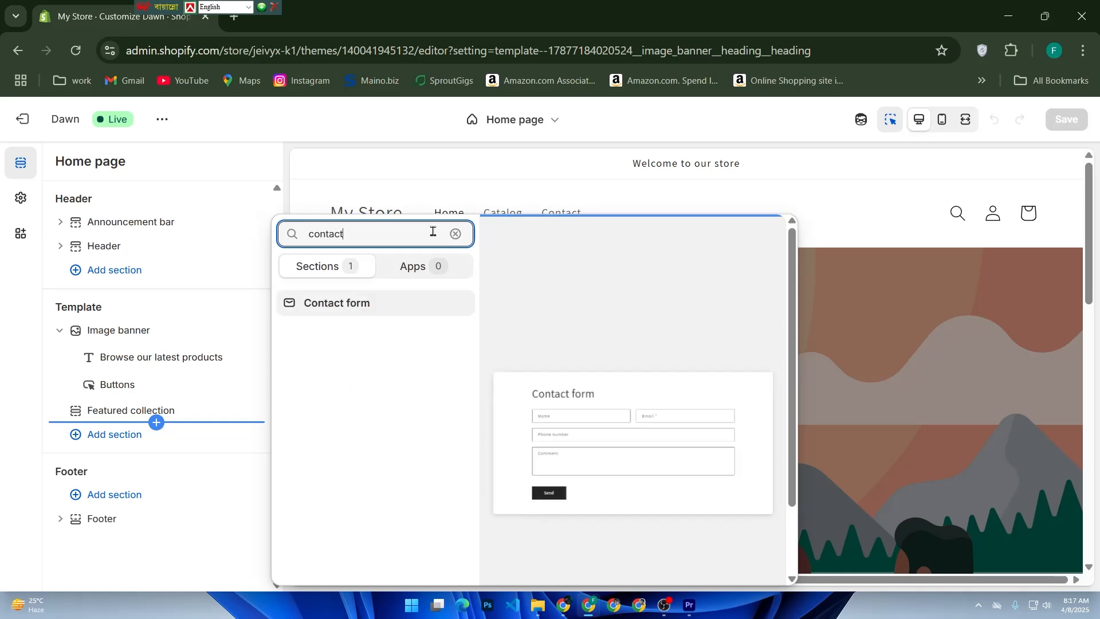
click(380, 299)
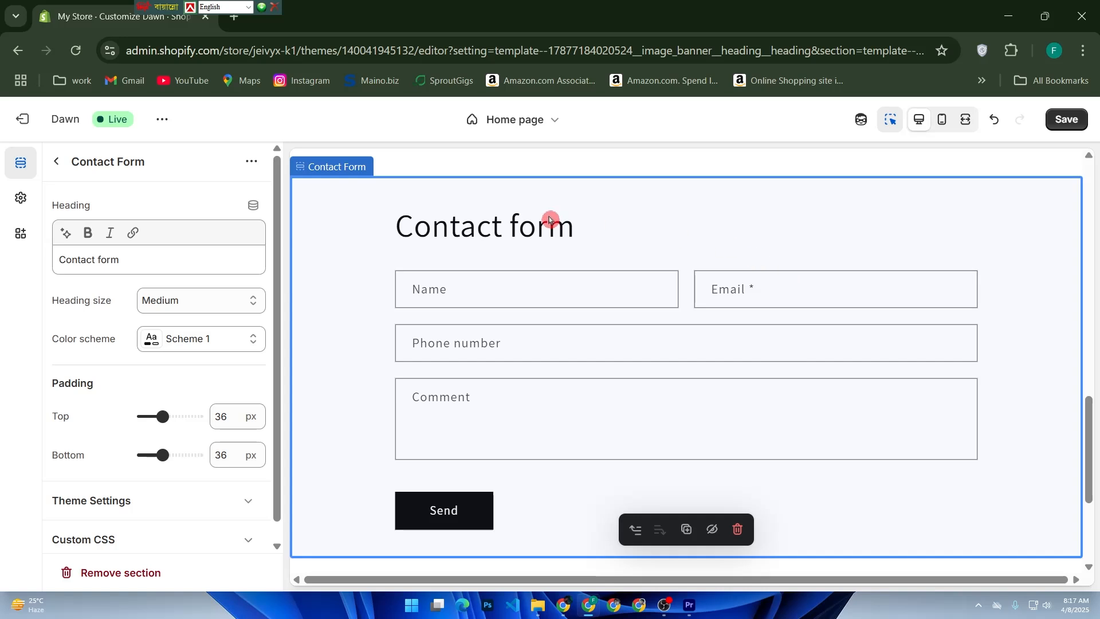
click(499, 229)
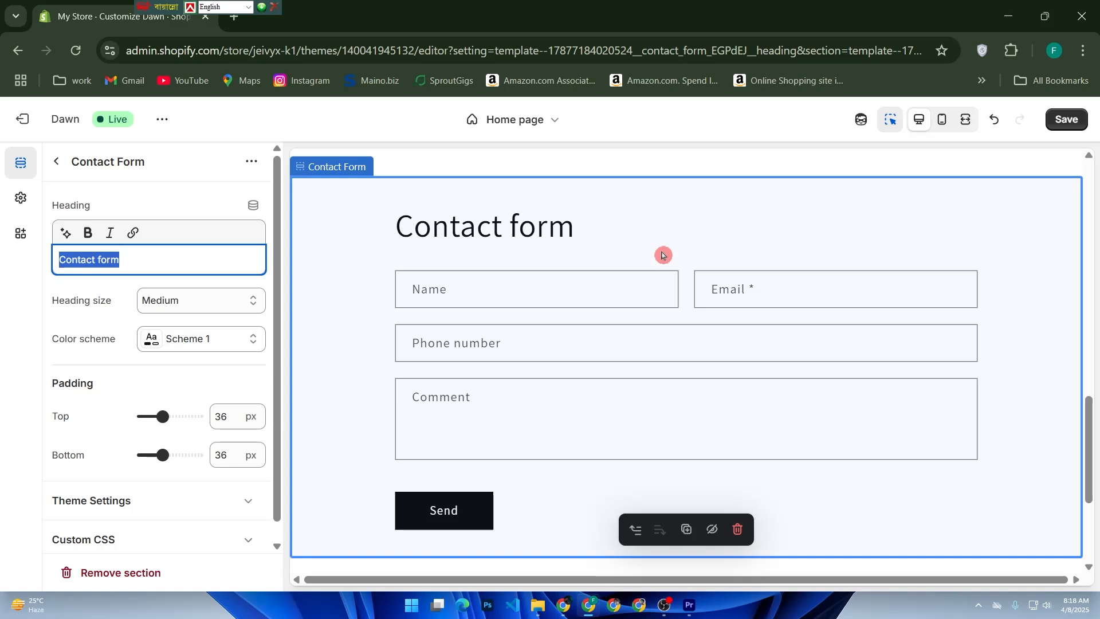
Review the home page preview around the new contact form and open the settings of the banner's Shop all button
scroll(695, 239, up, 11)
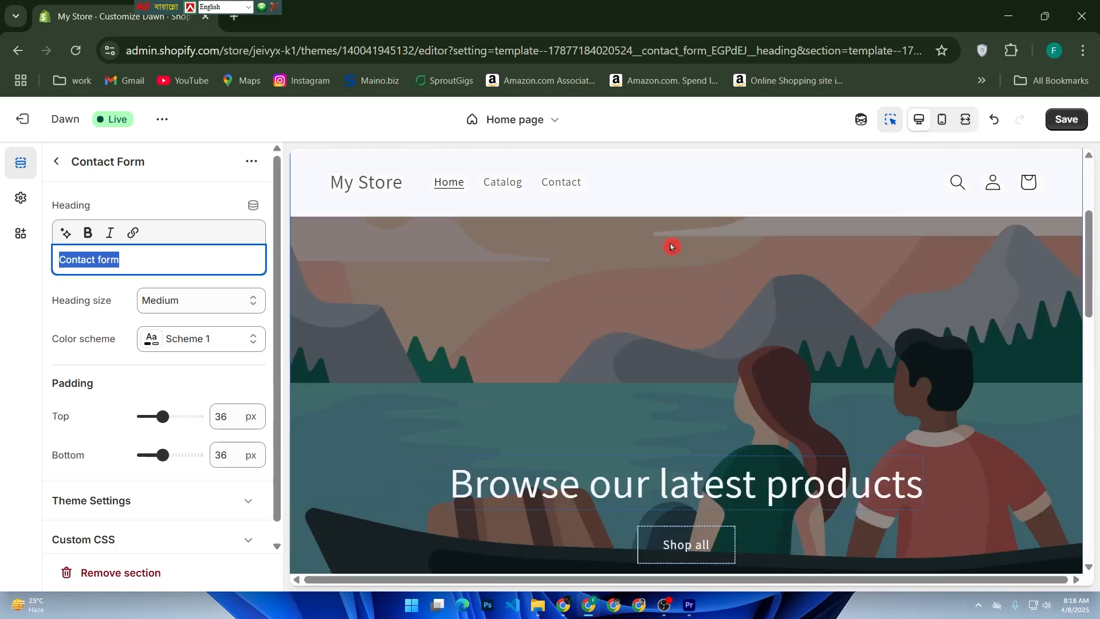
scroll(549, 329, down, 7)
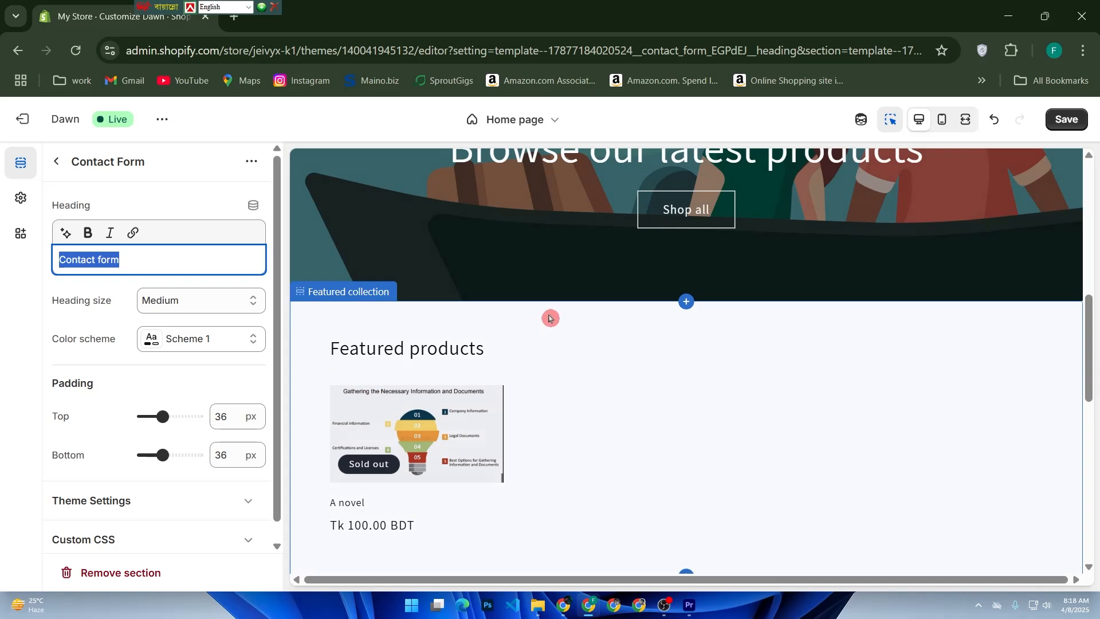
scroll(613, 333, down, 3)
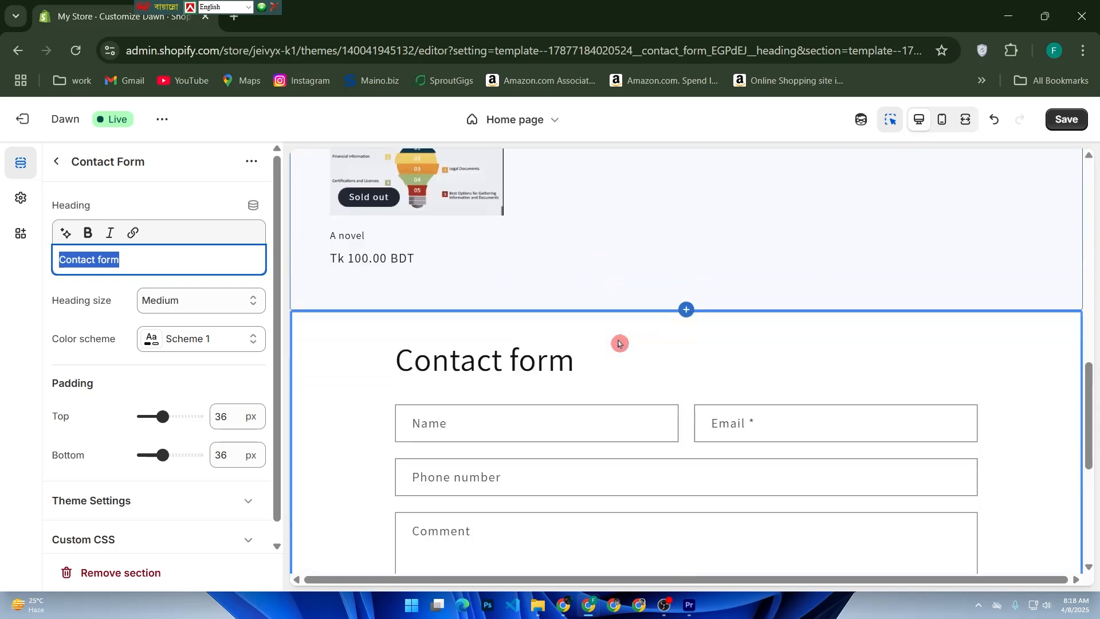
scroll(619, 344, up, 1)
scroll(622, 343, up, 5)
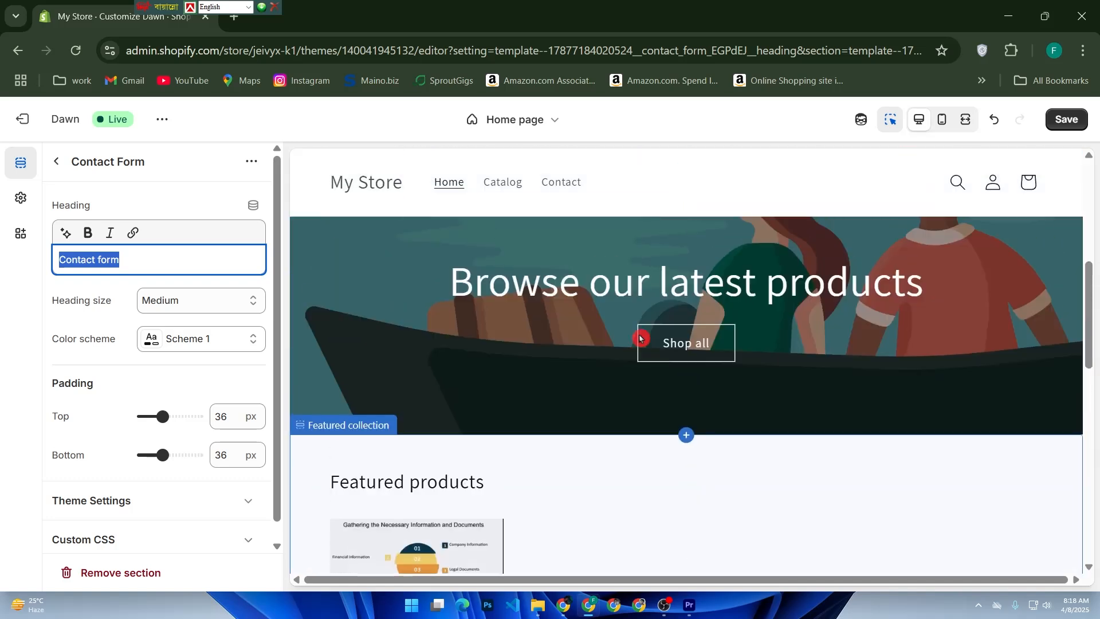
click(680, 355)
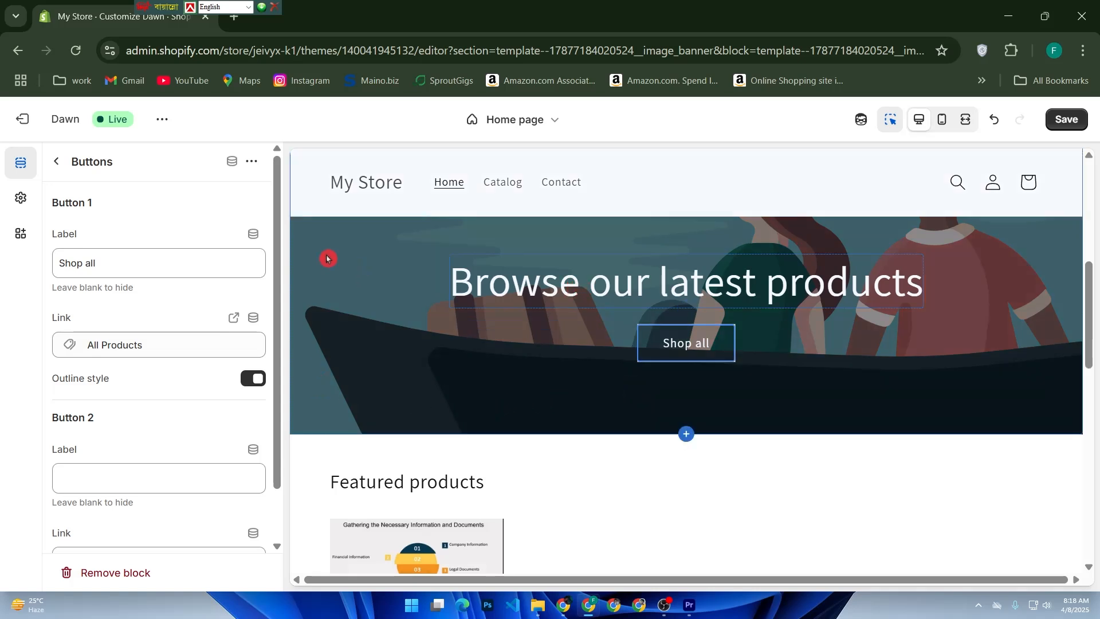
scroll(252, 232, down, 1)
scroll(251, 229, up, 1)
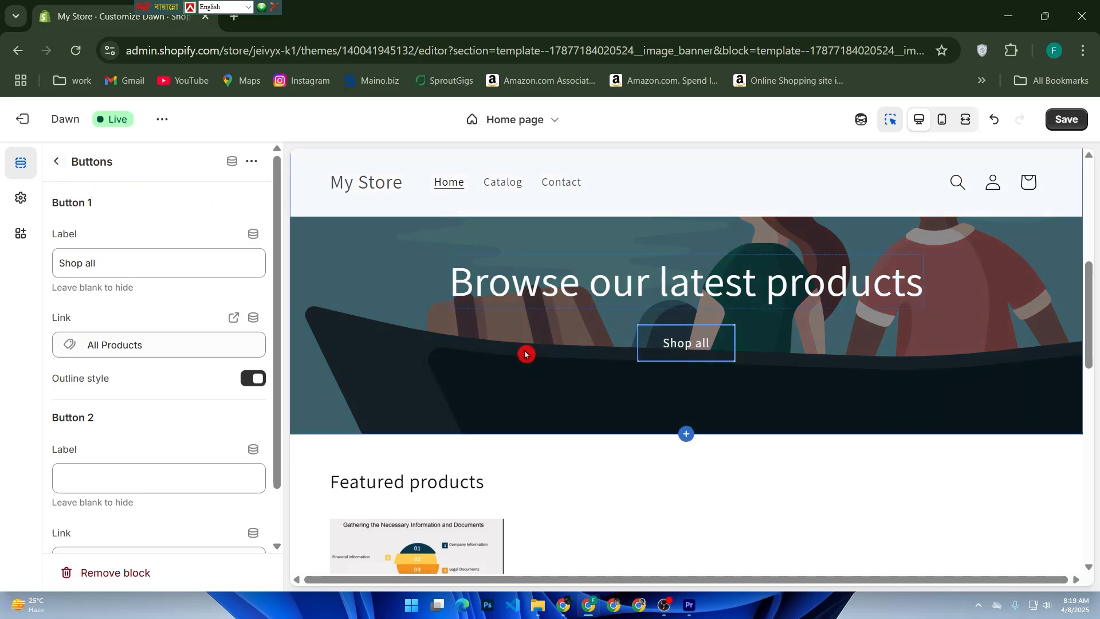
Examine the featured products area, the banner heading's settings and the Shop all button's label and link settings
scroll(488, 291, down, 1)
scroll(488, 292, down, 4)
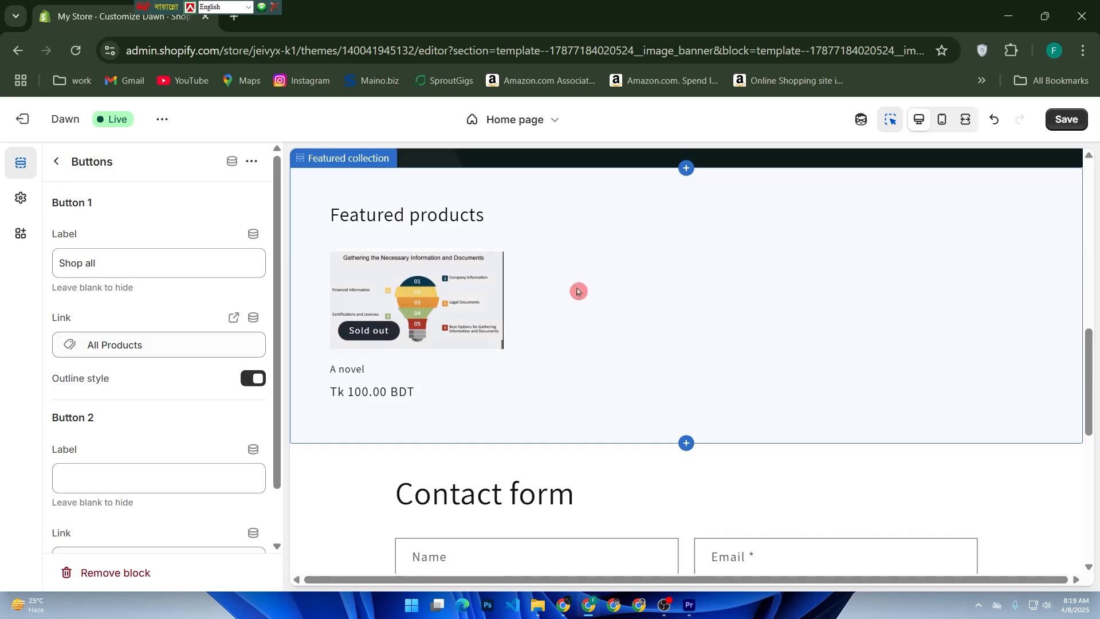
scroll(578, 291, down, 2)
scroll(579, 290, up, 2)
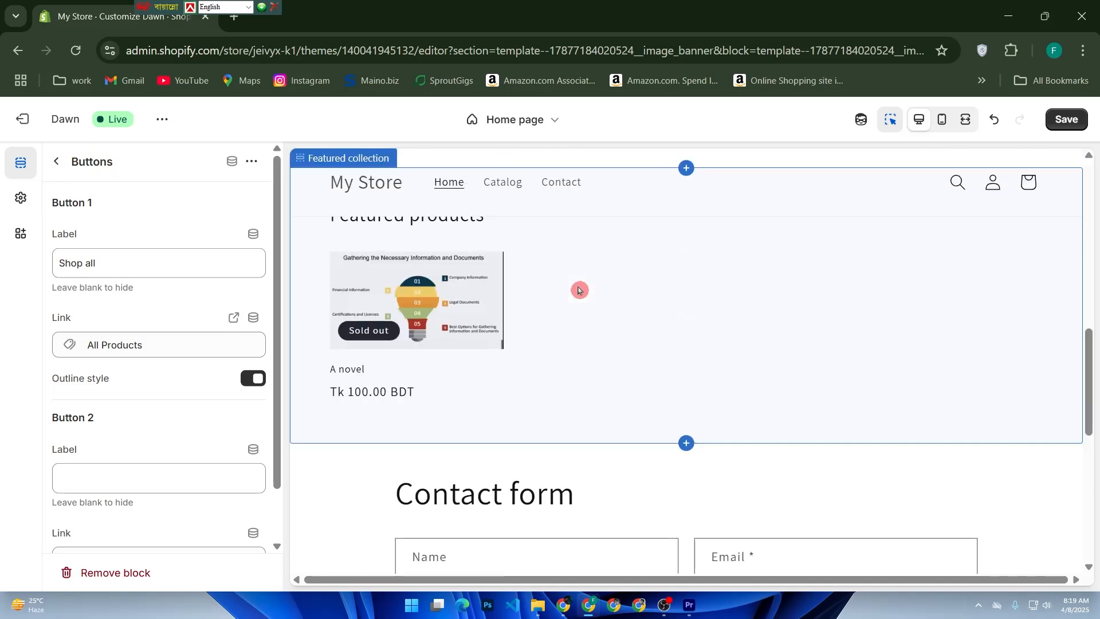
scroll(579, 290, up, 5)
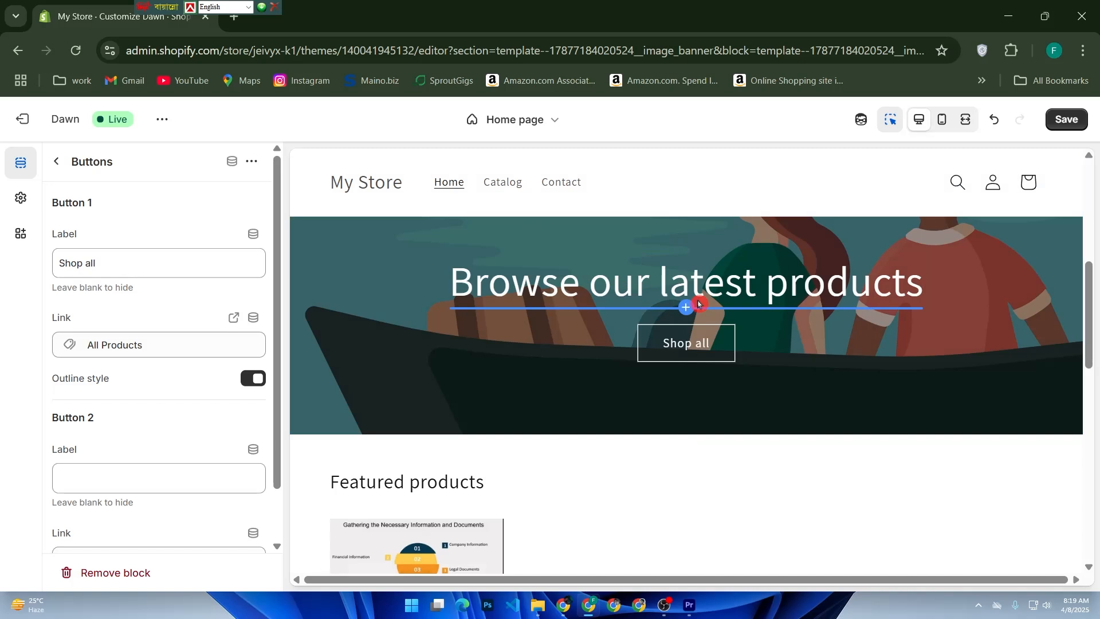
click(725, 294)
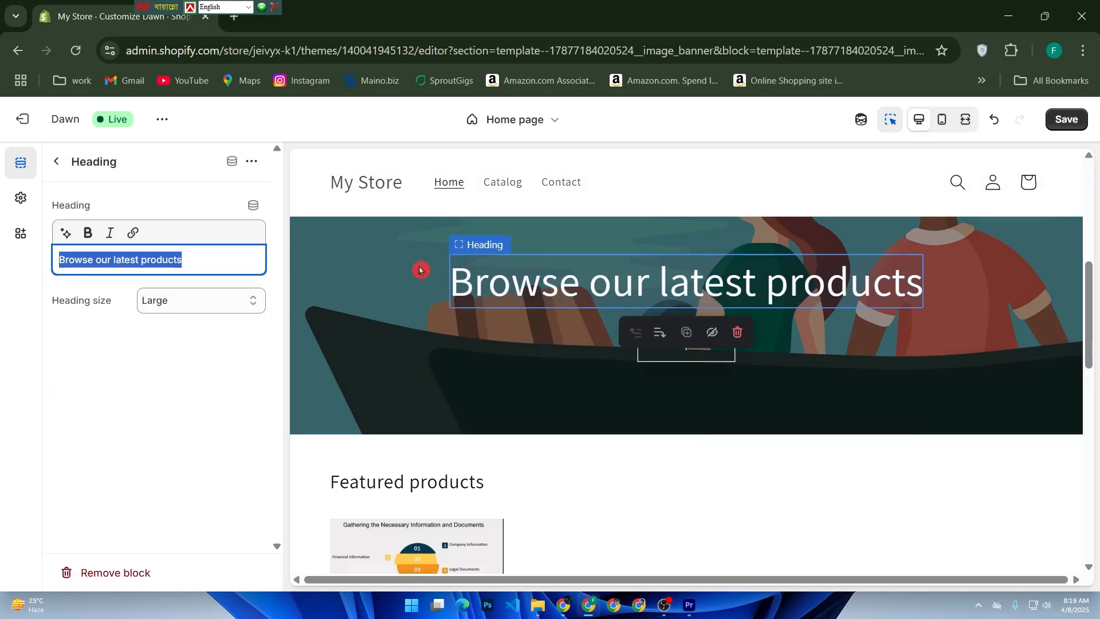
click(702, 344)
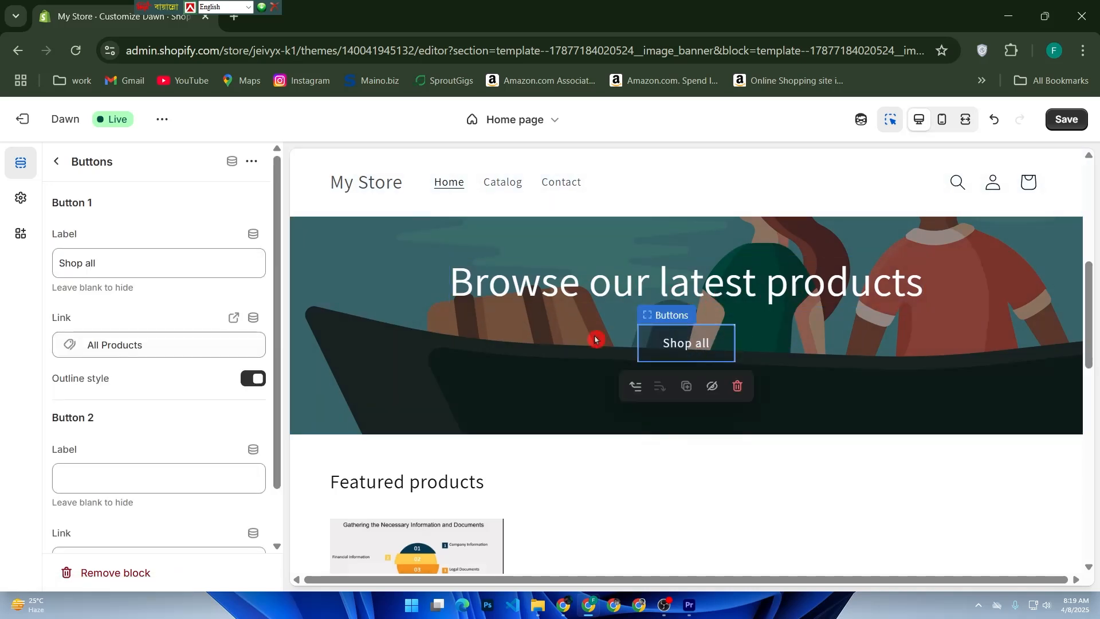
click(690, 331)
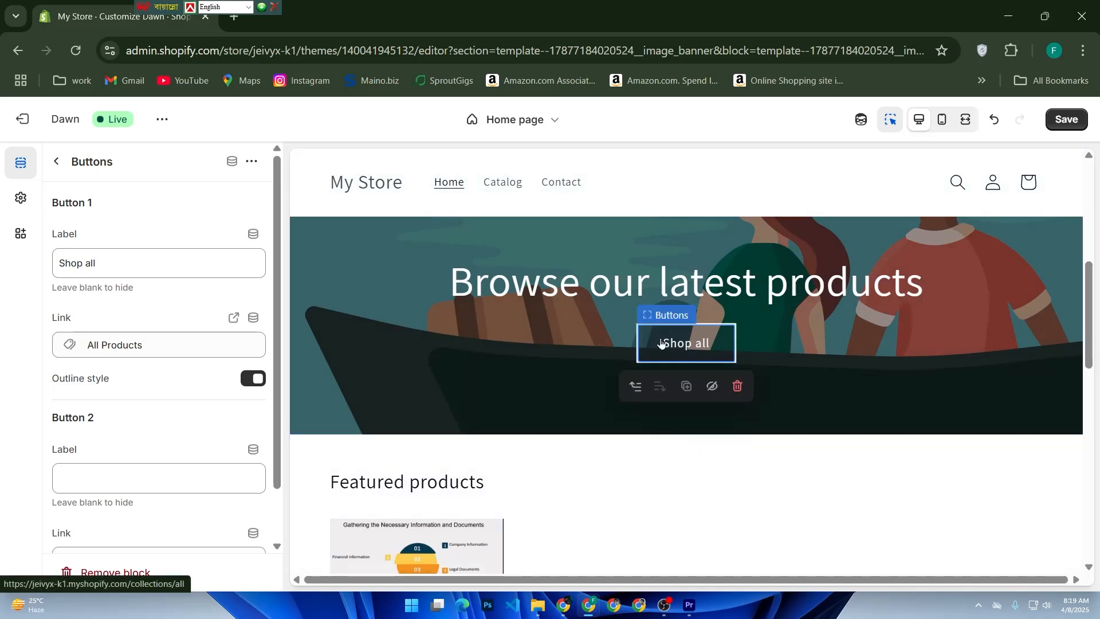
Check the featured products below the banner and follow the Shop all button to its linked collection page
scroll(576, 344, down, 2)
scroll(573, 347, down, 2)
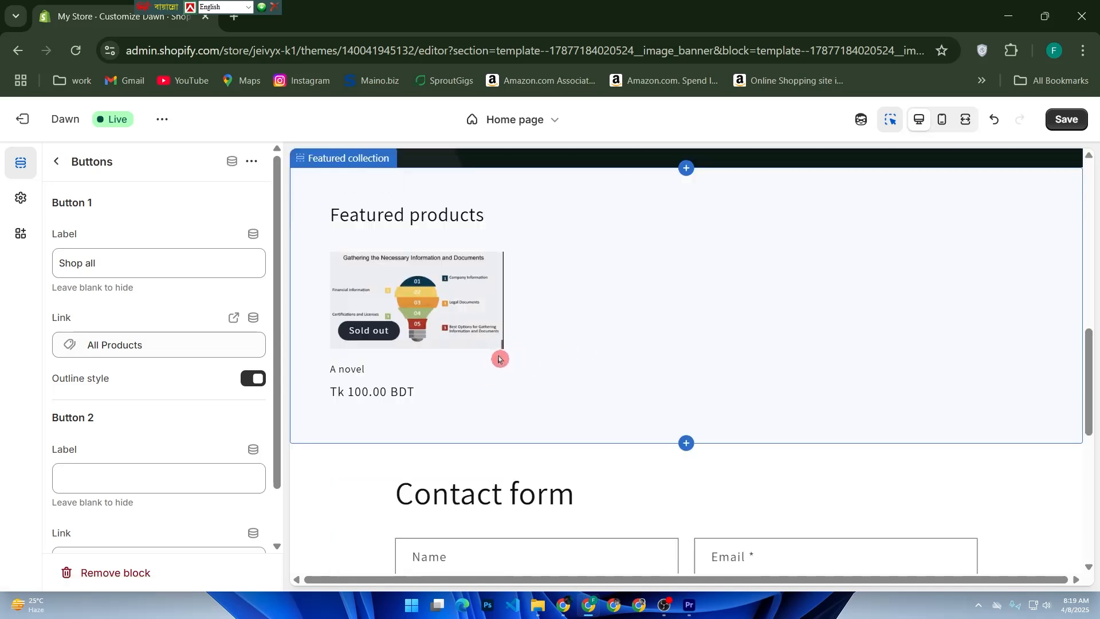
scroll(629, 349, up, 4)
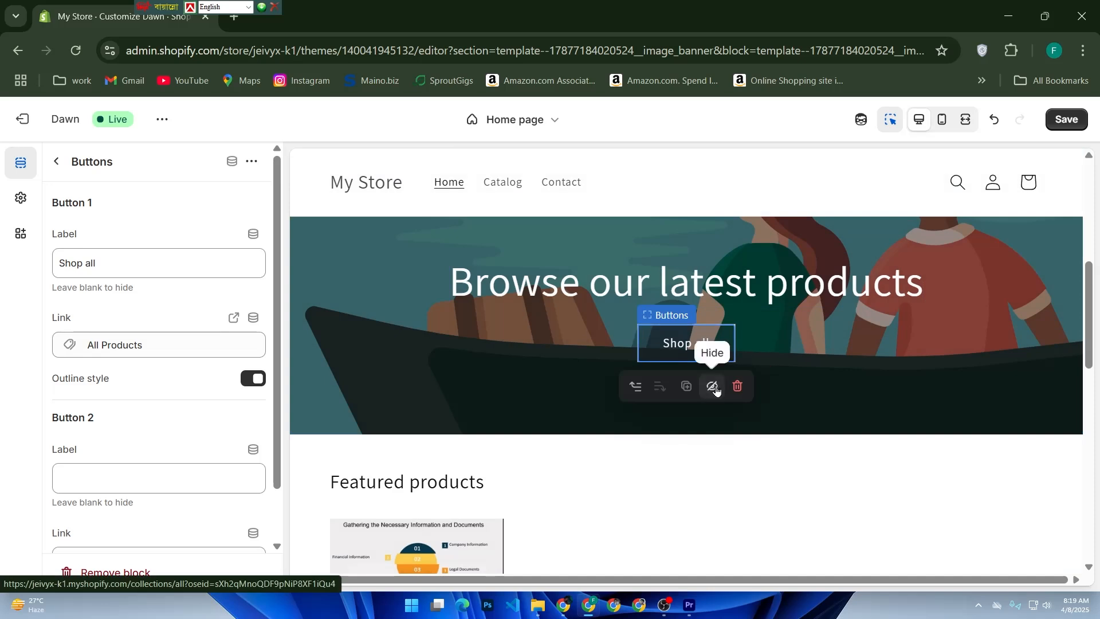
click(716, 389)
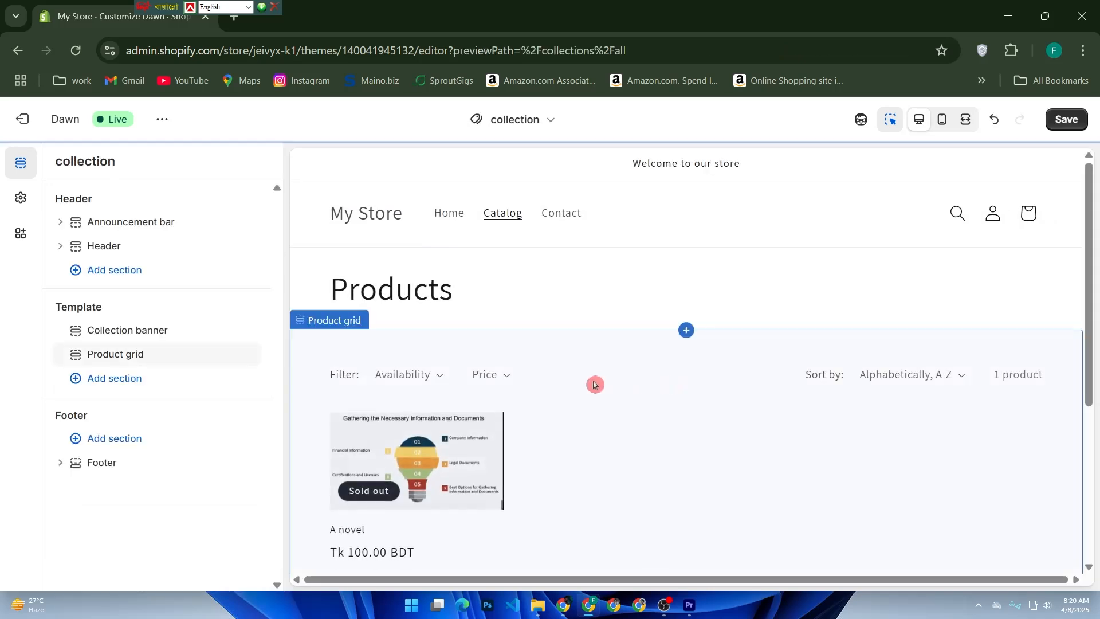
Return to the home page and follow the banner's Shop all link to the collection page again
key(alt+Left)
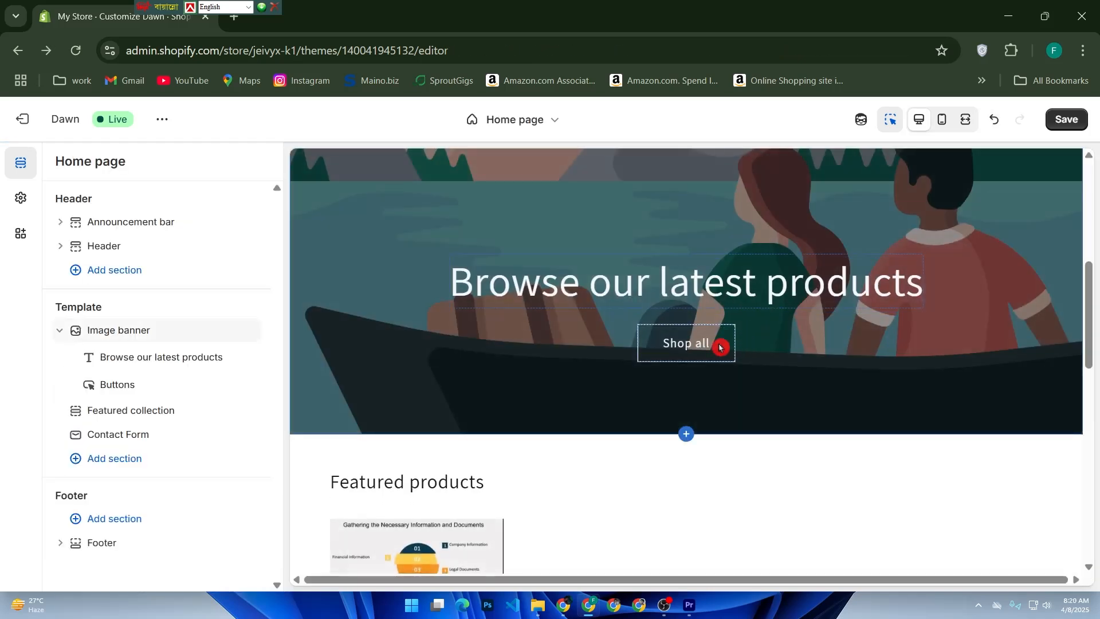
click(721, 347)
click(757, 379)
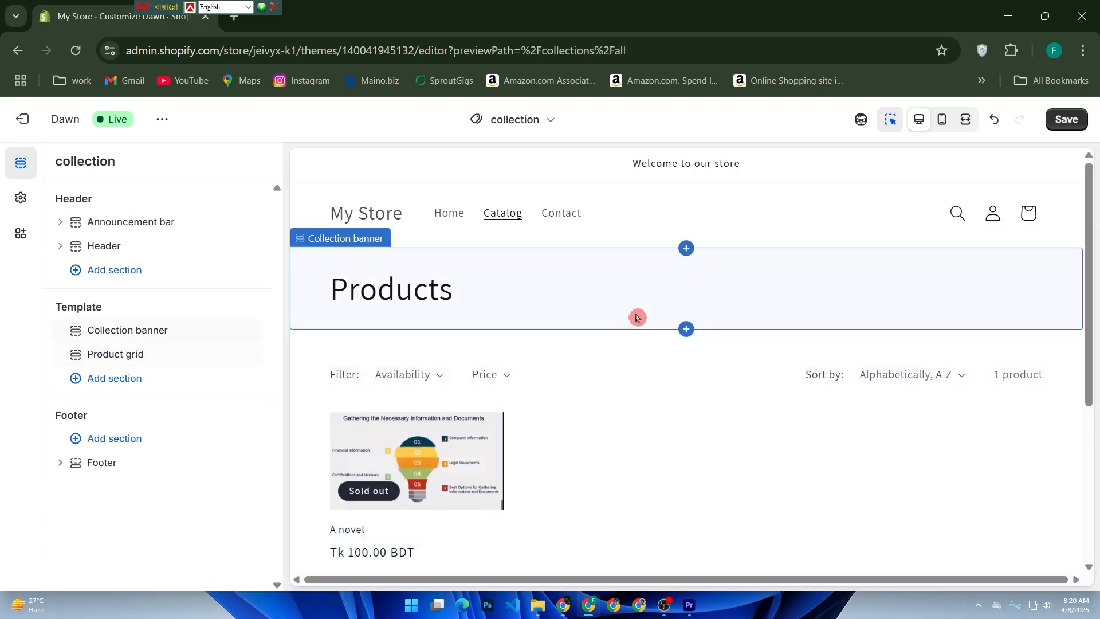
Return to the home page template, save the theme changes and exit the theme editor
key(alt+Left)
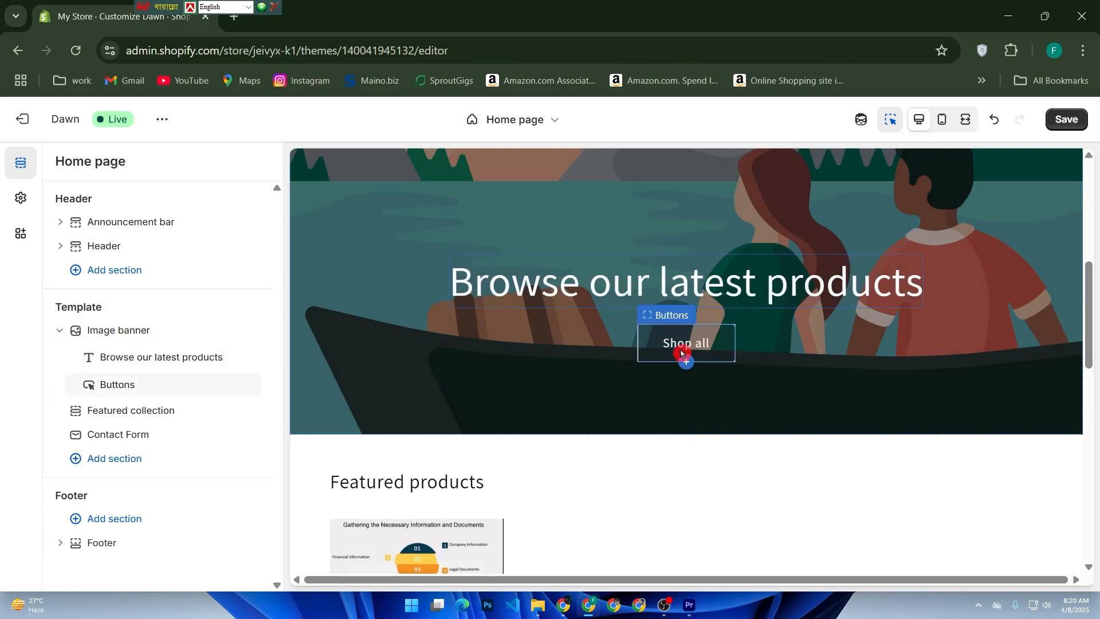
click(1077, 126)
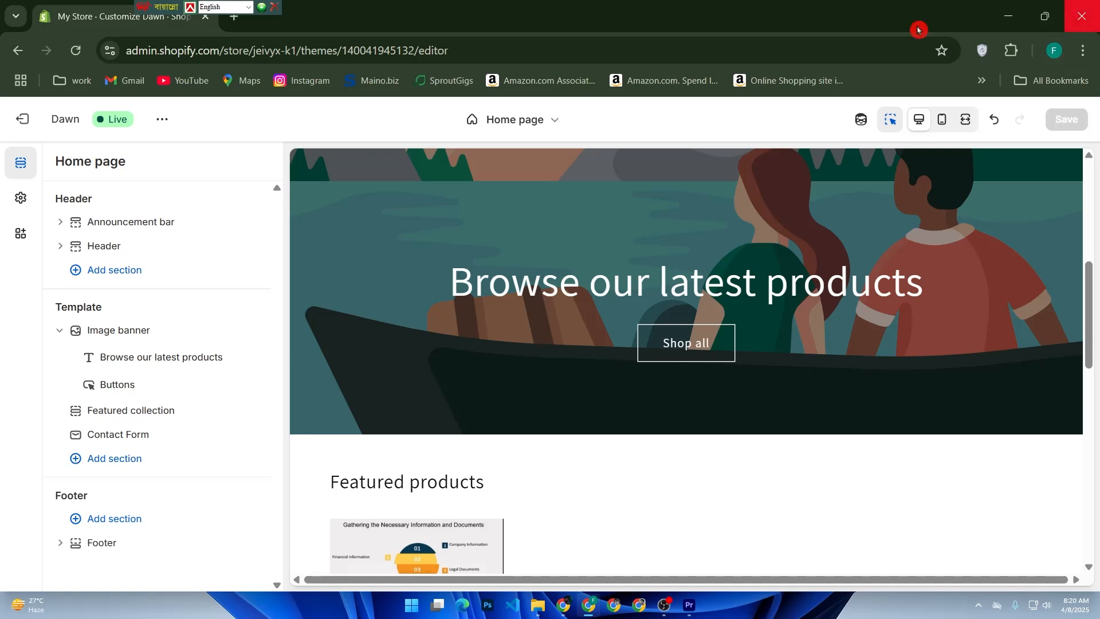
click(22, 119)
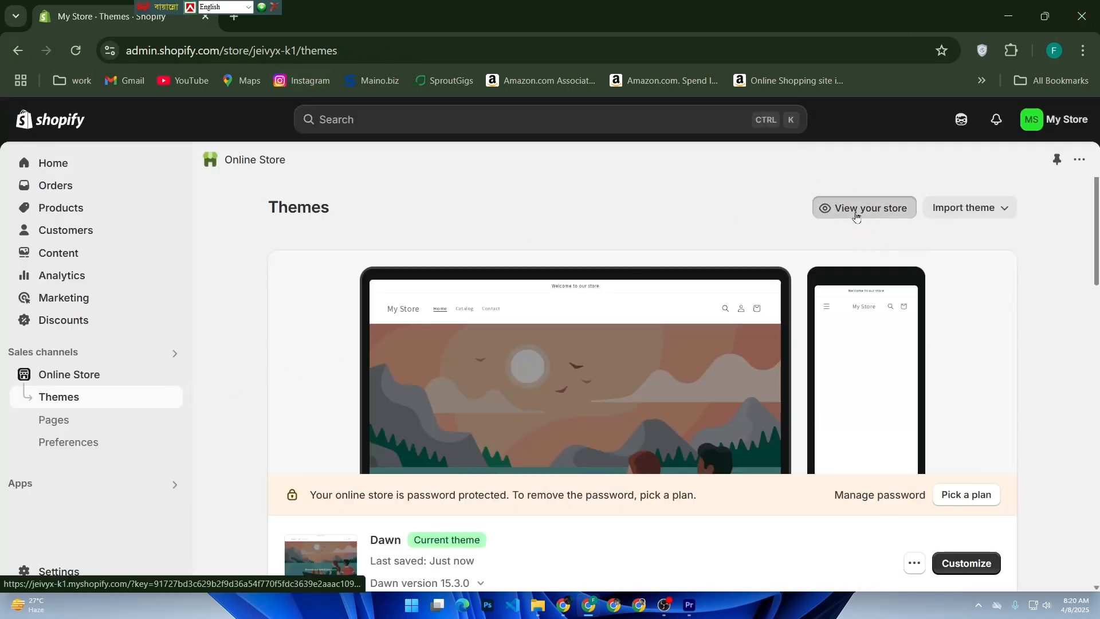
View the live online store and check the home page's banner, Shop all button and featured products
click(855, 209)
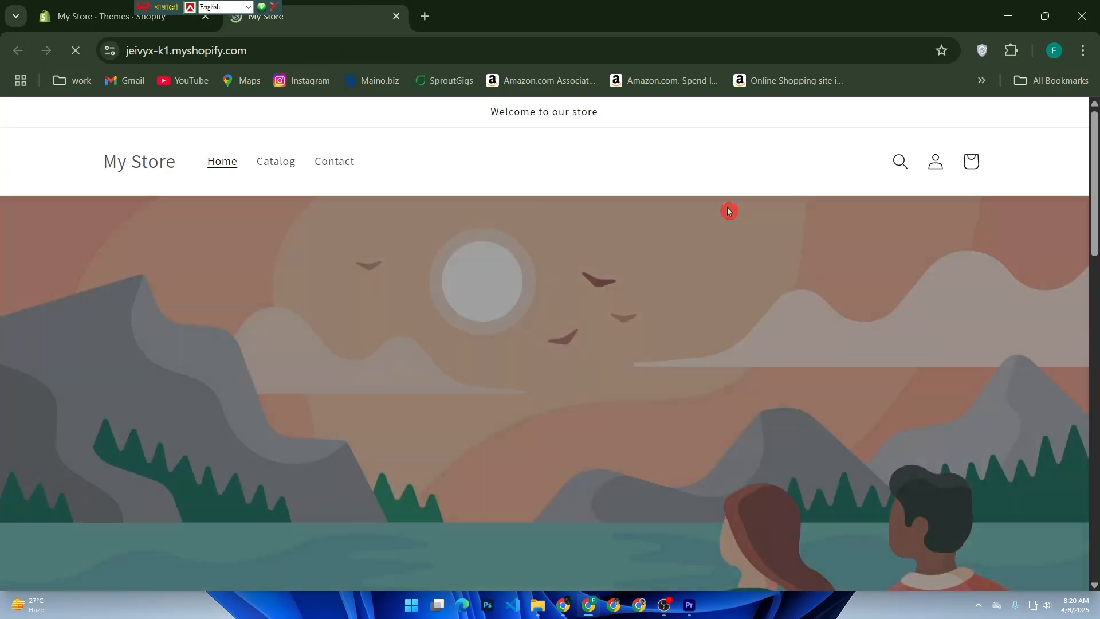
scroll(711, 227, down, 5)
scroll(708, 232, down, 6)
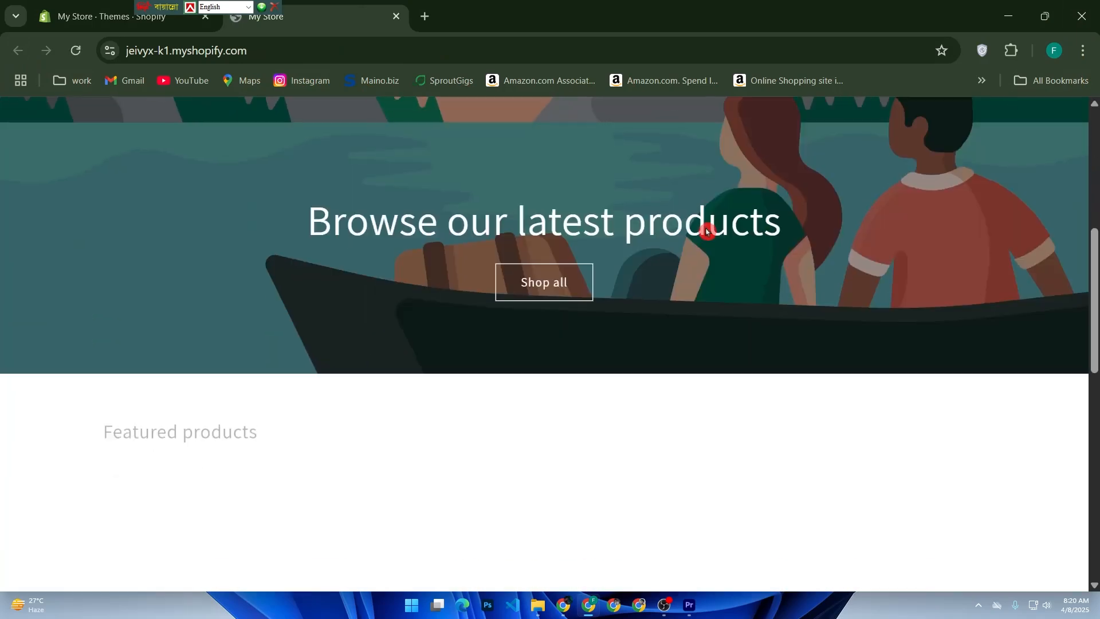
scroll(313, 286, up, 5)
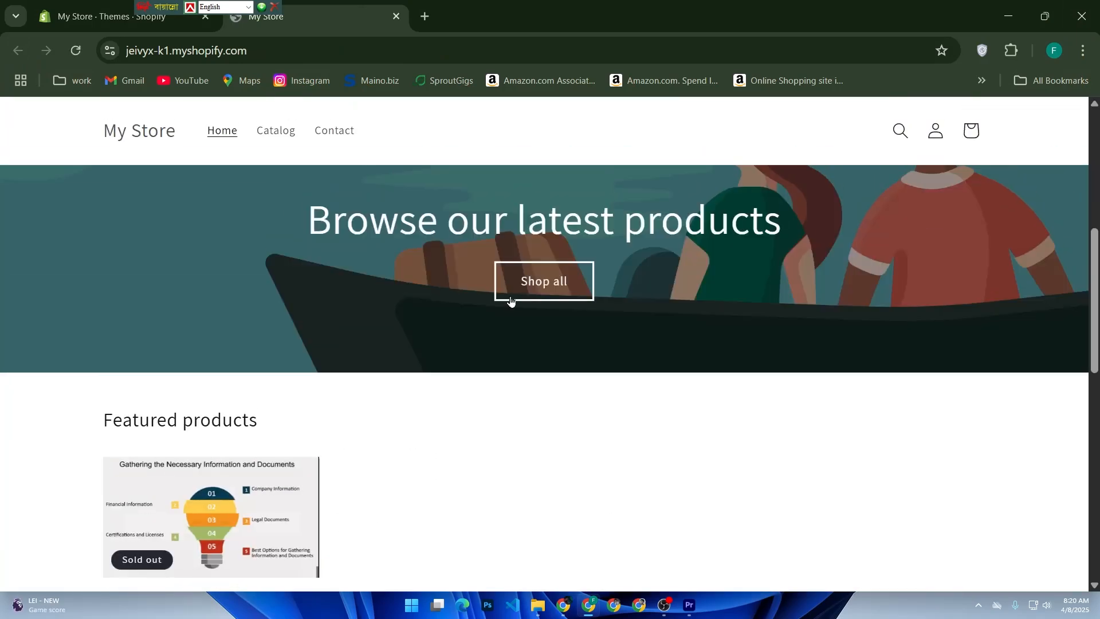
Follow the banner's Shop all button to the collection page and open the product "A novel"
click(530, 286)
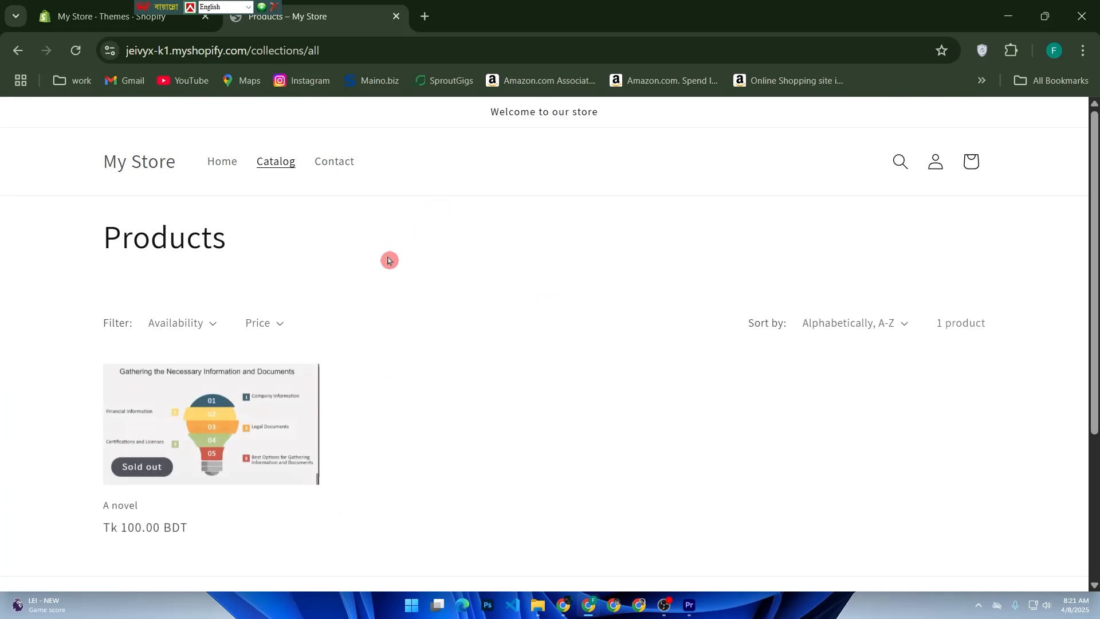
scroll(181, 363, down, 4)
click(227, 253)
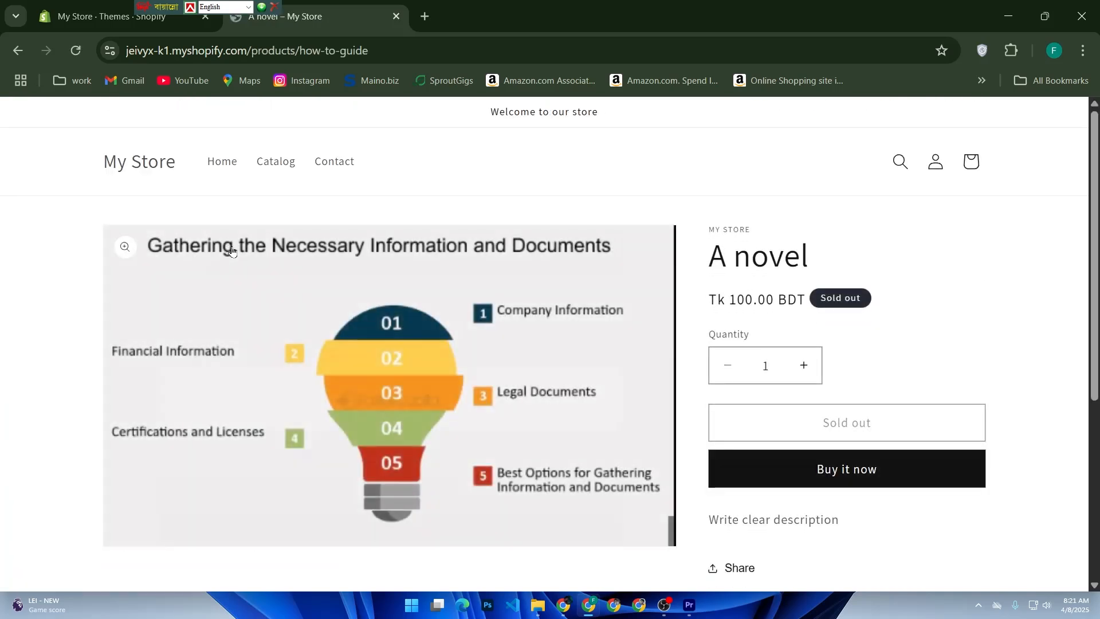
Review the product page for "A novel", including its image, Buy it now button and description
scroll(326, 287, down, 1)
scroll(326, 287, down, 4)
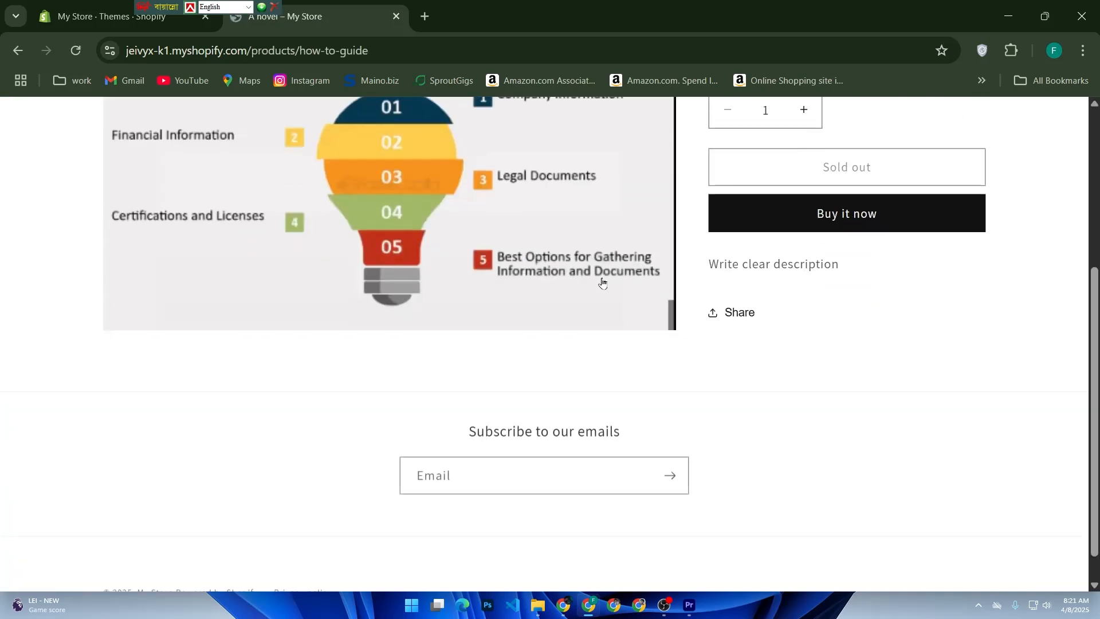
scroll(825, 260, up, 2)
click(874, 332)
click(880, 329)
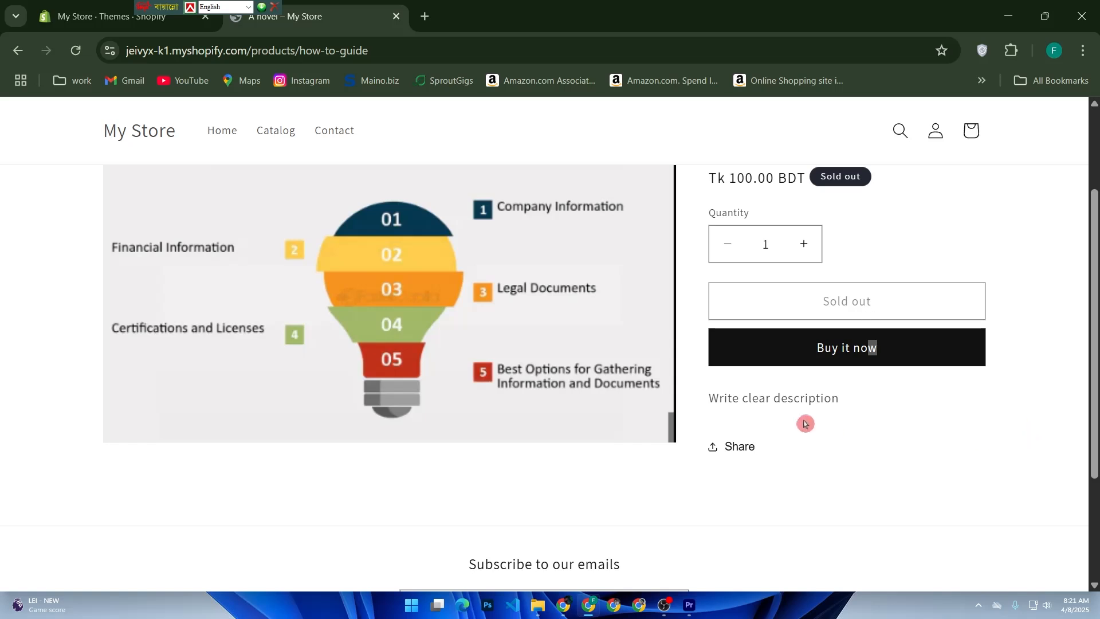
click(664, 605)
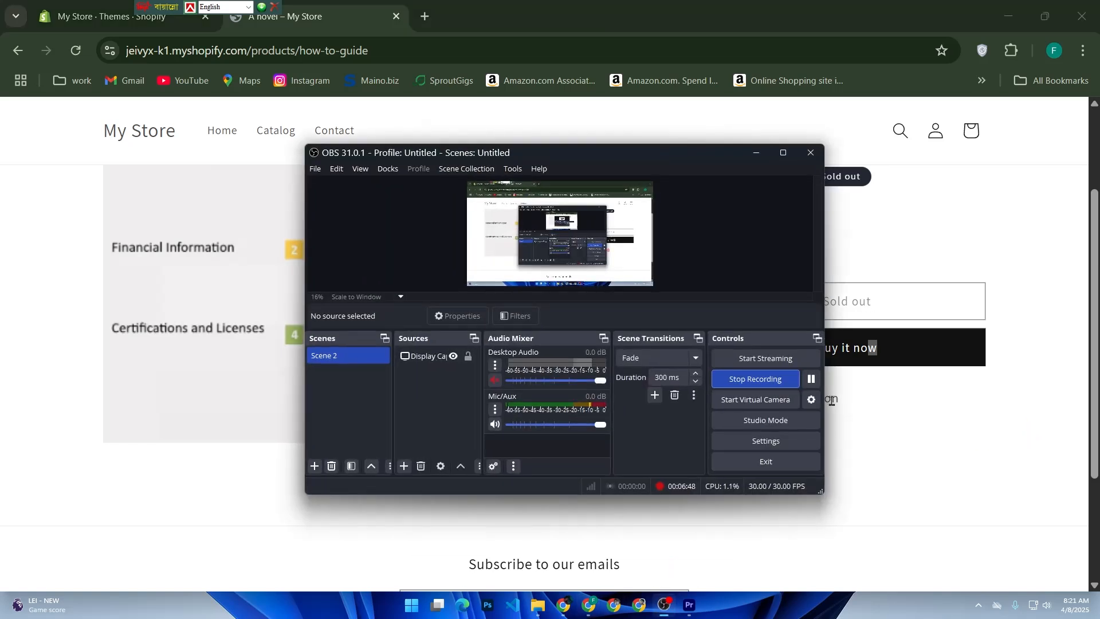